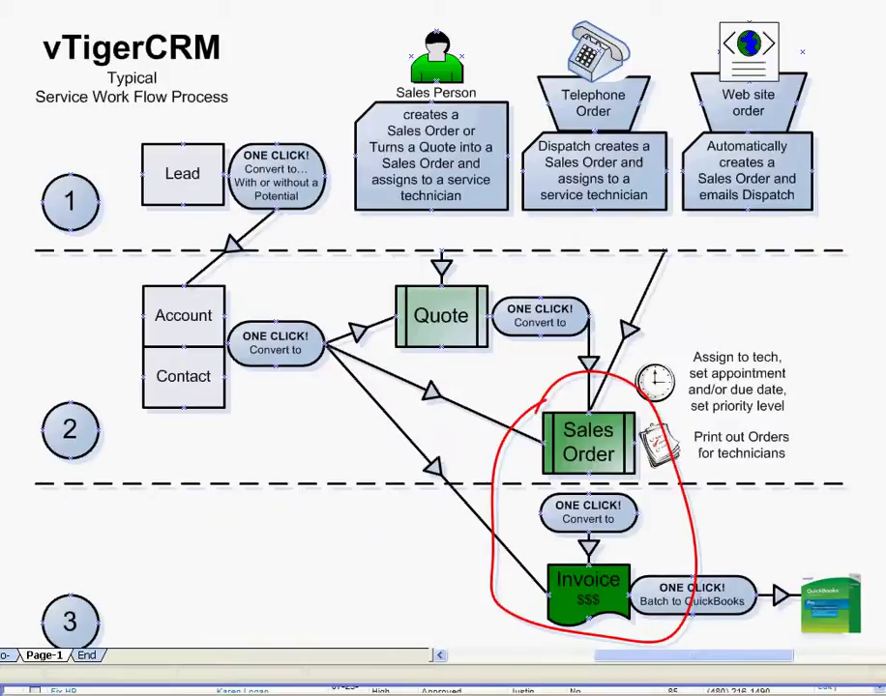
Step: Leave the Visio workflow diagram to bring up the vtiger list of 45 pending sales orders
key("alt+Tab")
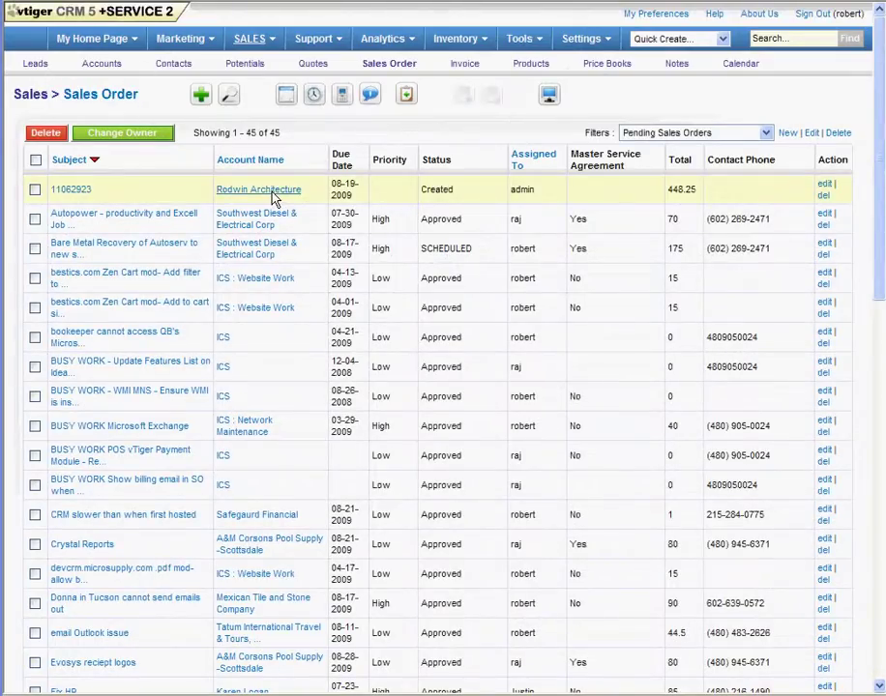
Step: Open the Rodwin Architecture sales order's detail record from the pending list
left_click(71, 191)
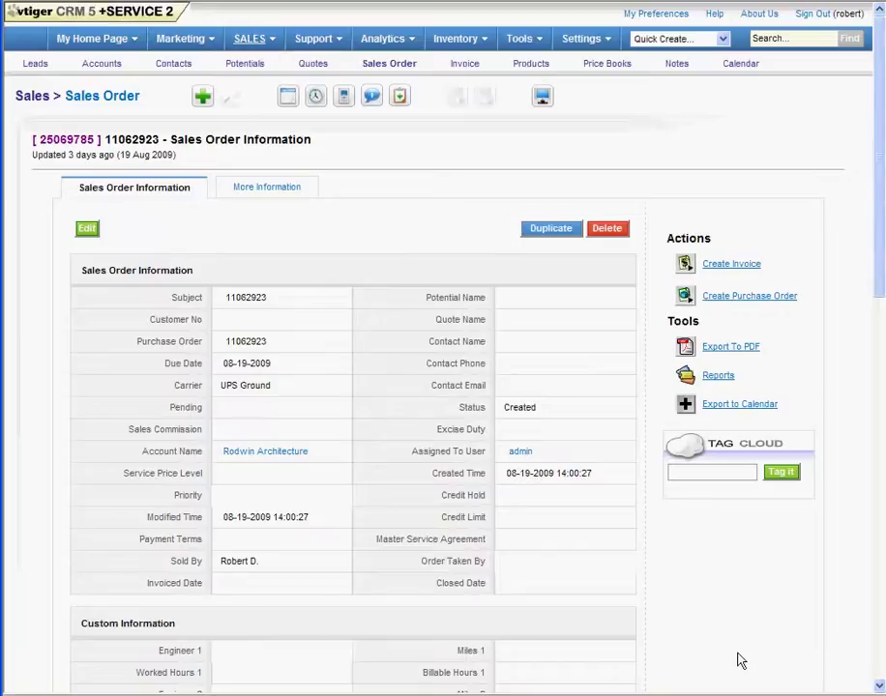
left_click(386, 64)
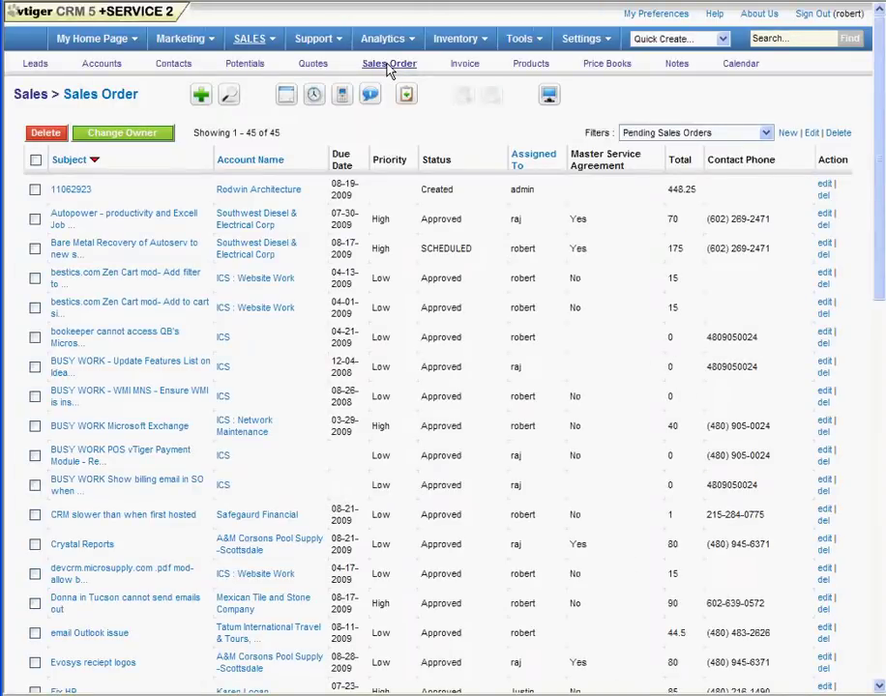
left_click(678, 135)
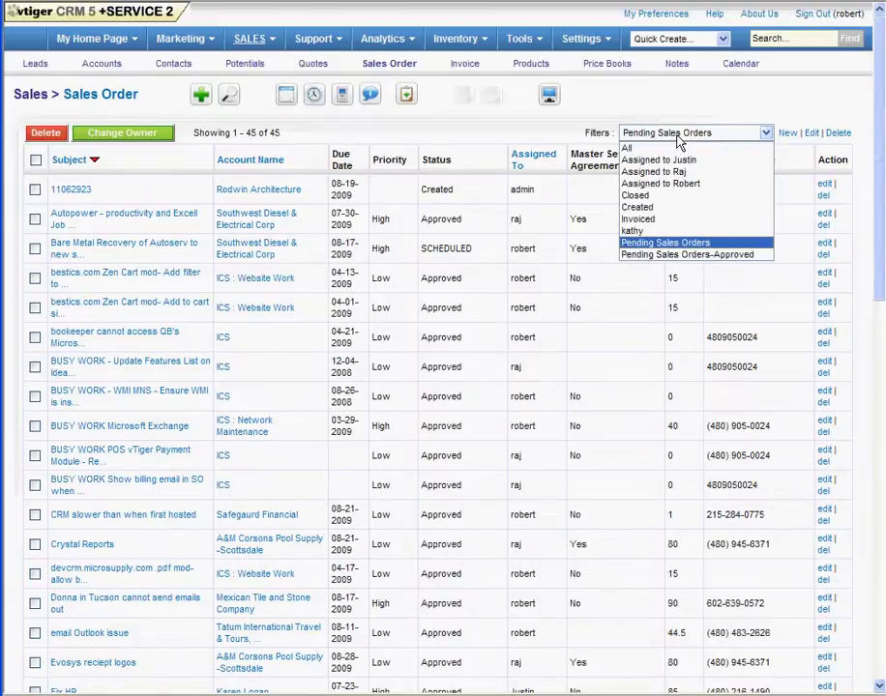
left_click(679, 137)
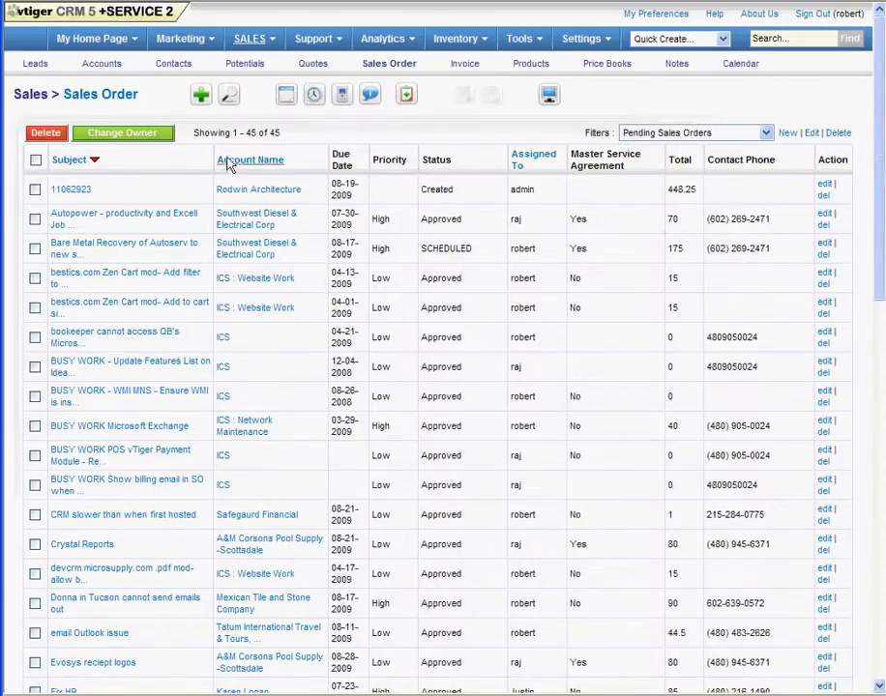
left_click(81, 190)
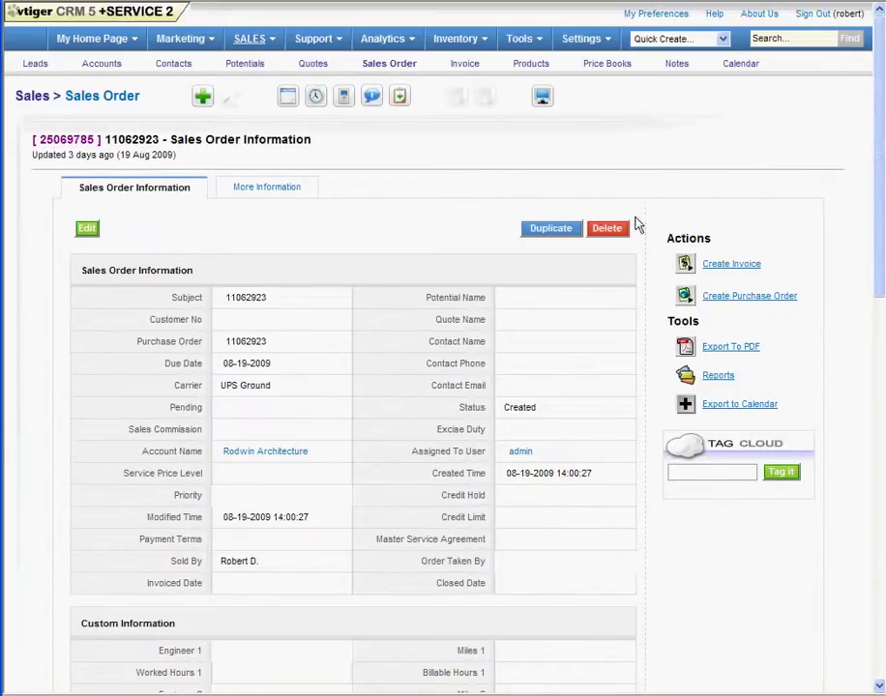
Step: Create an invoice from the sales order and pick the account's contact as invoice contact
left_click(732, 264)
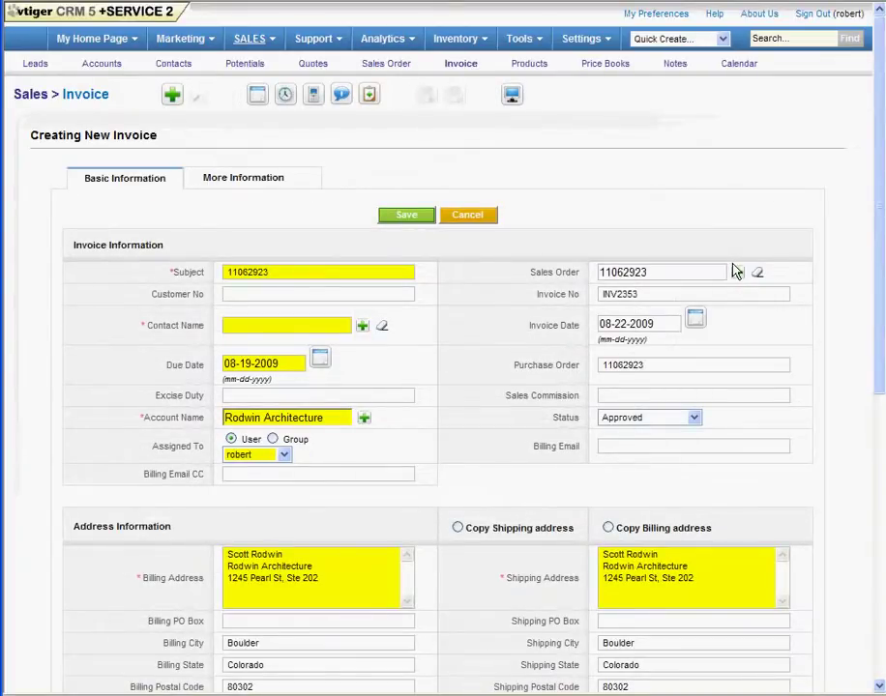
left_click_drag(109, 94, 11, 104)
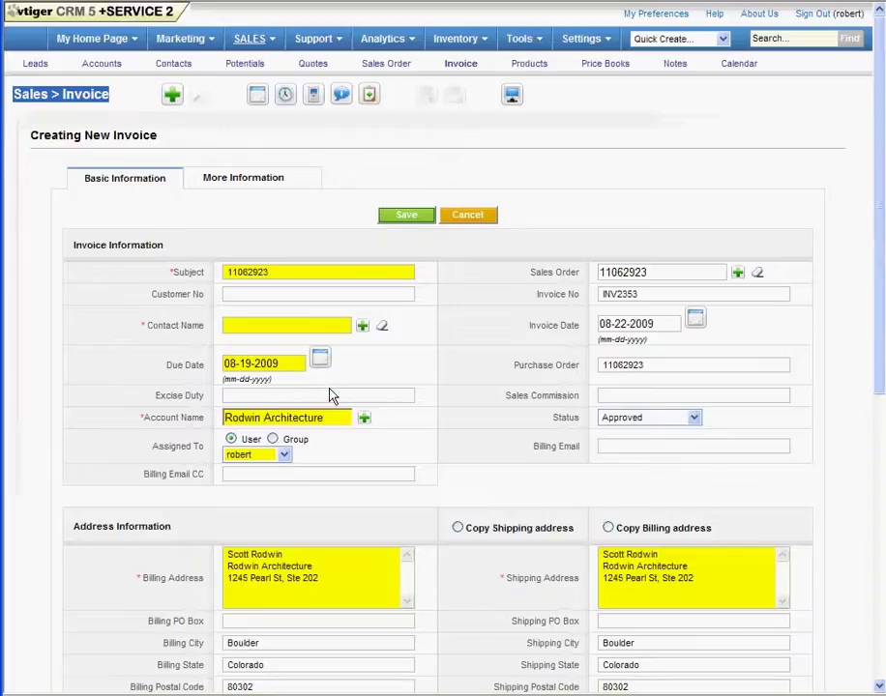
left_click(363, 330)
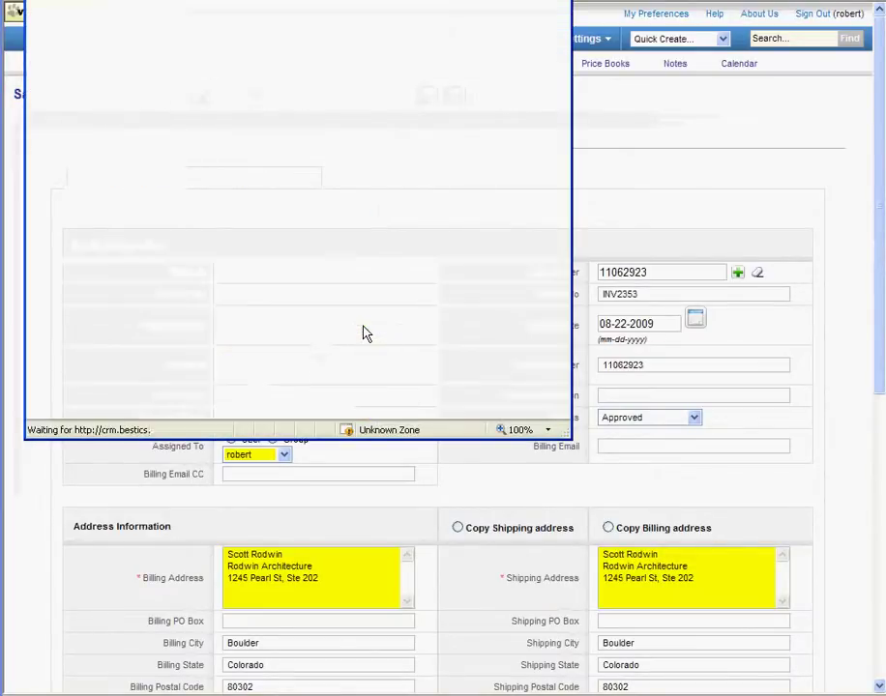
left_click(85, 135)
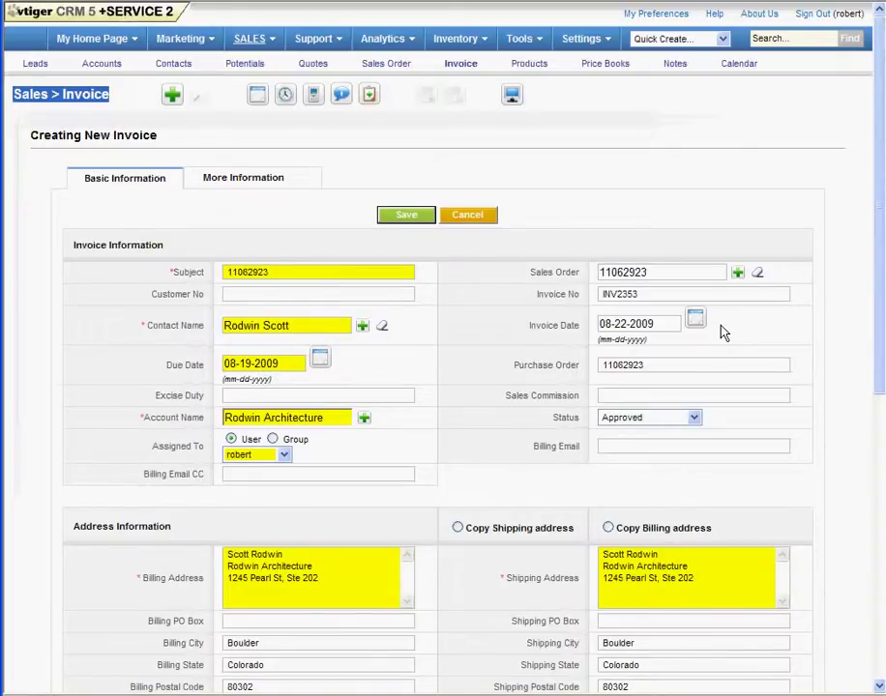
Step: Check the prefilled invoice date 08-22-2009, invoice number, linked sales order and purchase order fields
left_click_drag(660, 329, 552, 340)
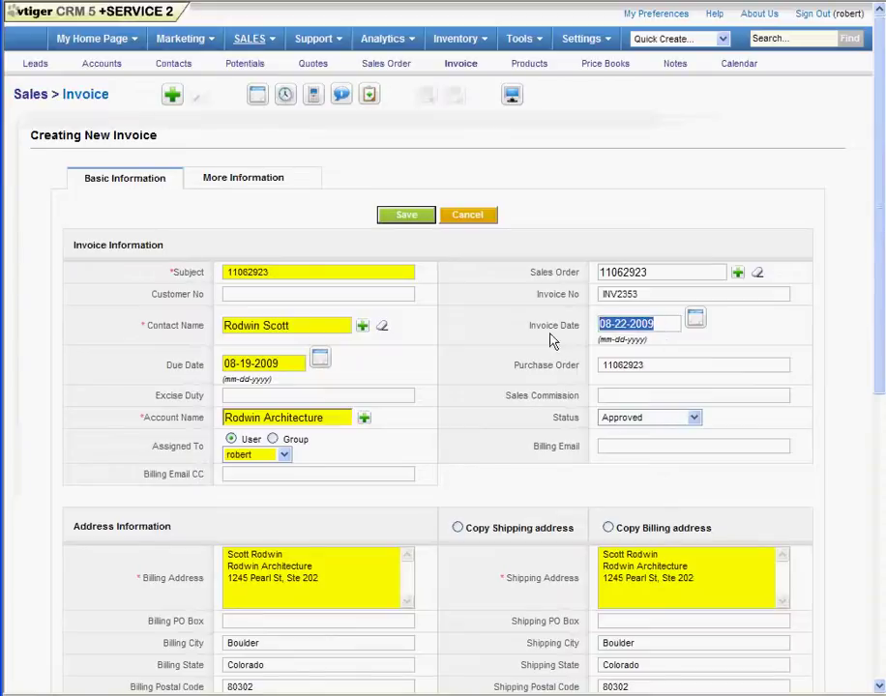
left_click_drag(600, 295, 650, 303)
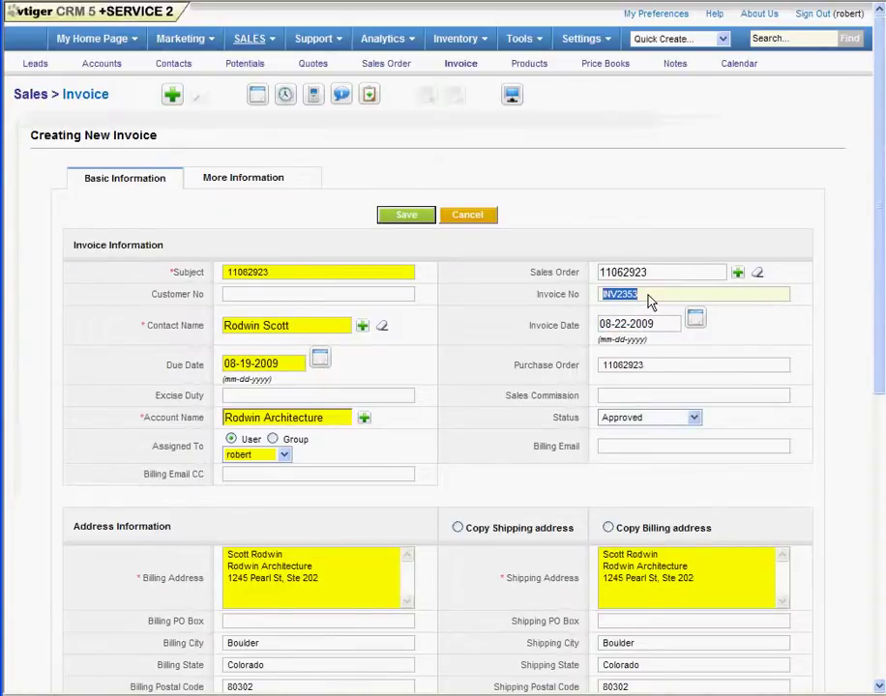
left_click(650, 301)
left_click_drag(660, 278, 596, 275)
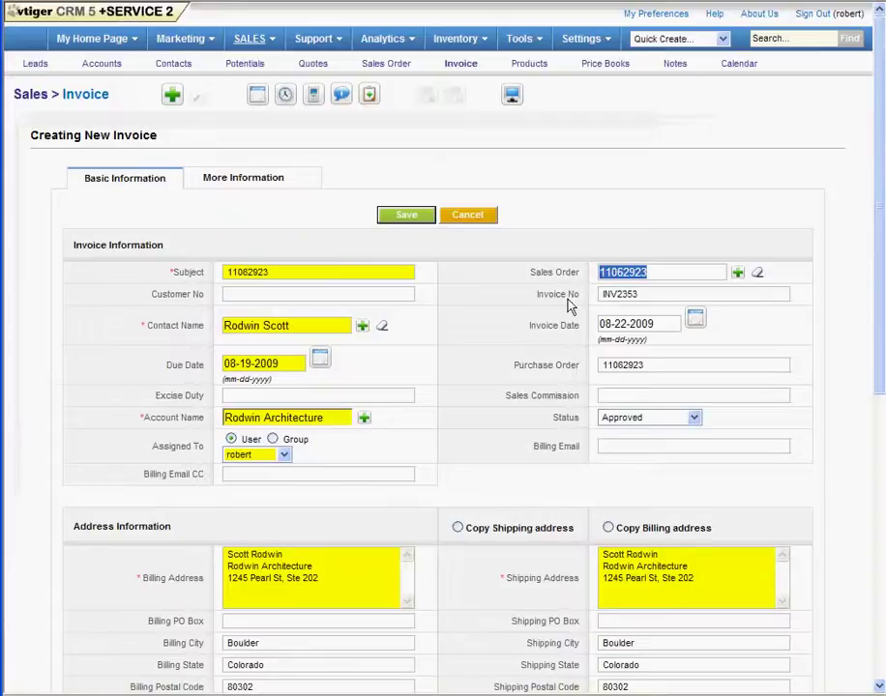
left_click(666, 369)
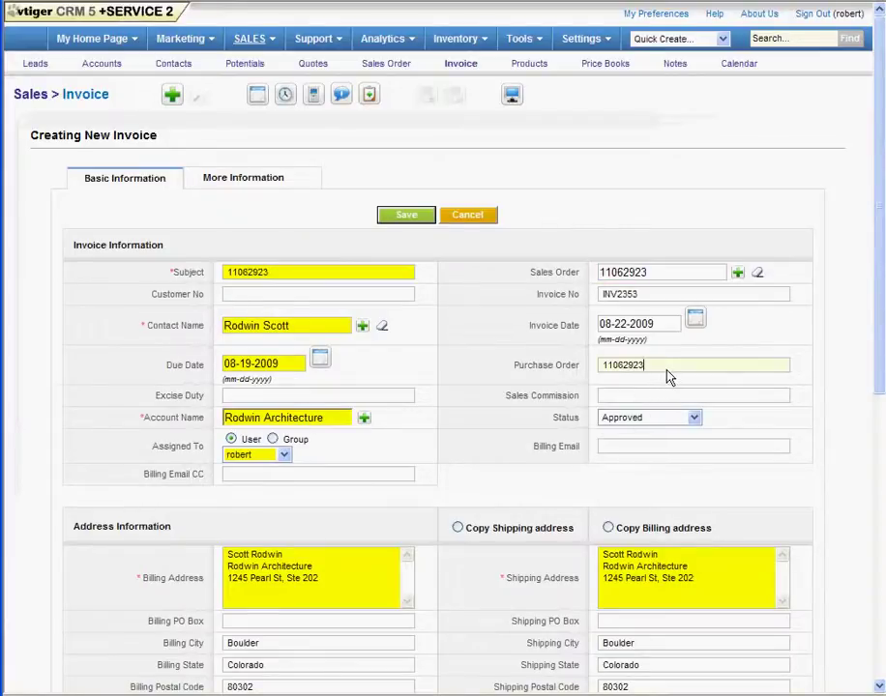
Step: Set the invoice status to Emailed and enter the customer's e-mail address as billing e-mail
left_click(695, 418)
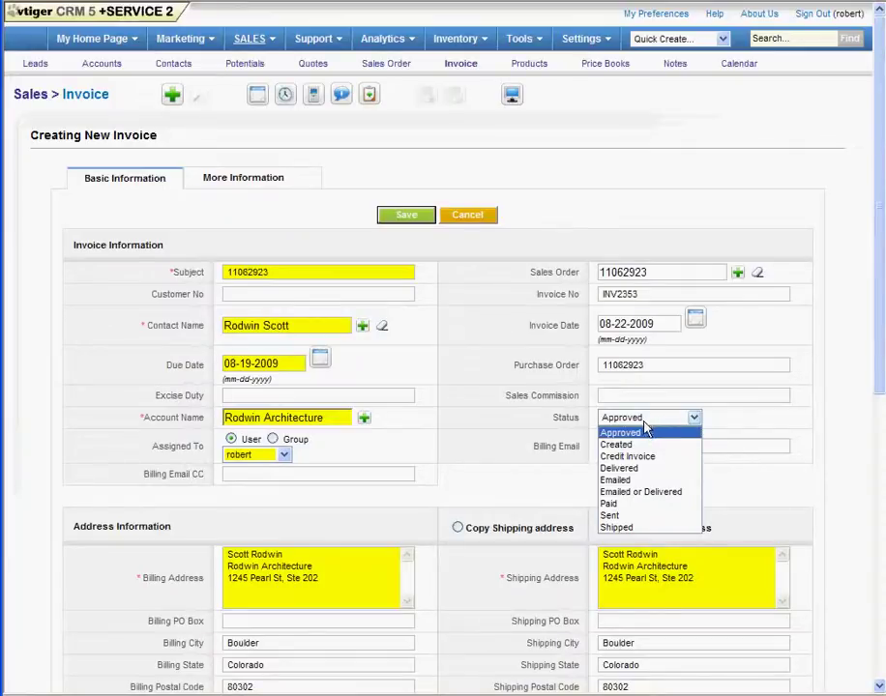
left_click(612, 480)
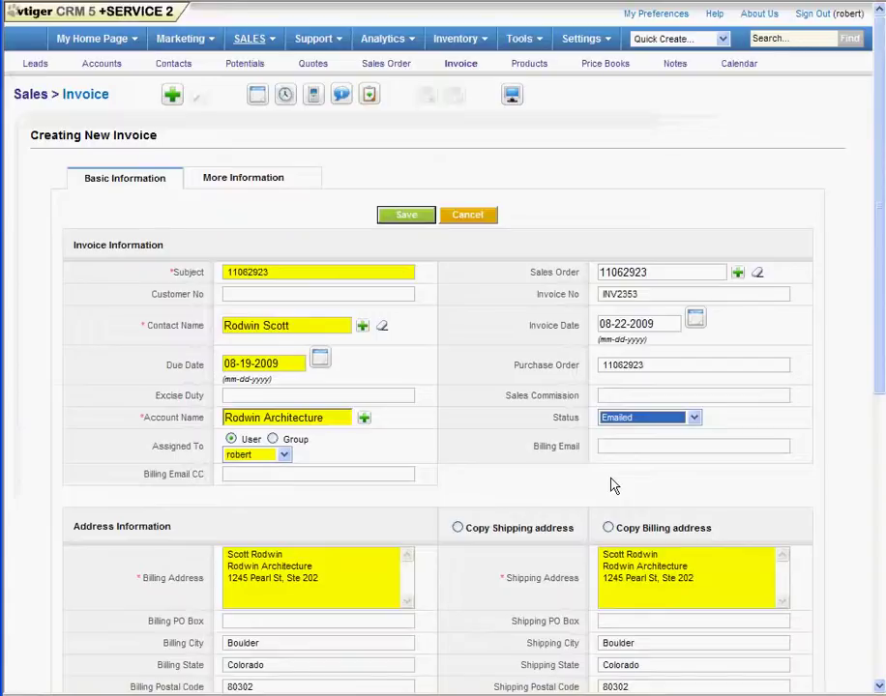
left_click(626, 446)
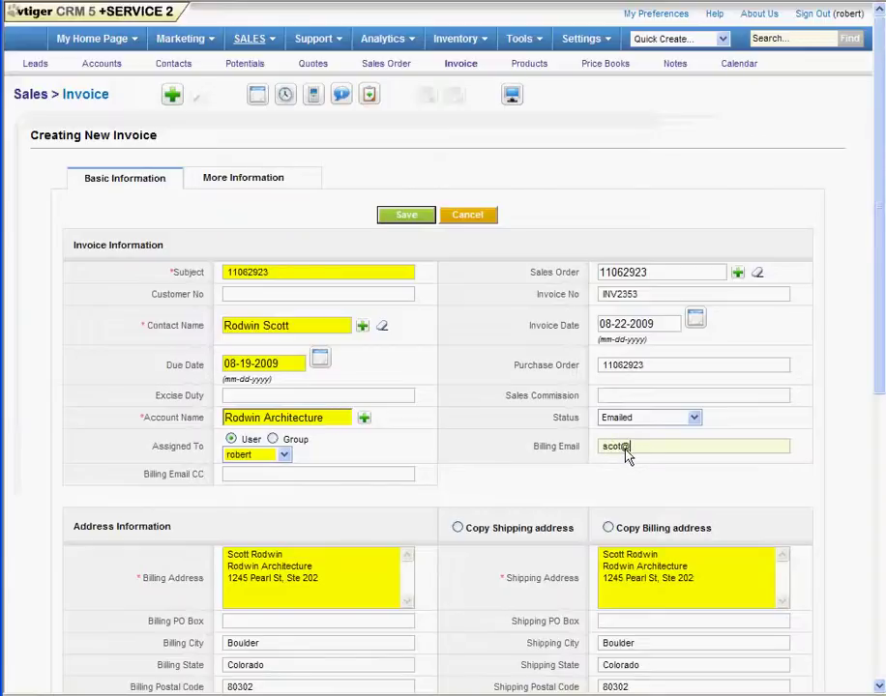
key("ctrl+a")
left_click(637, 397)
Step: Review the completed invoice form and save it, returning to the sales order
scroll(869, 356, "down", 5)
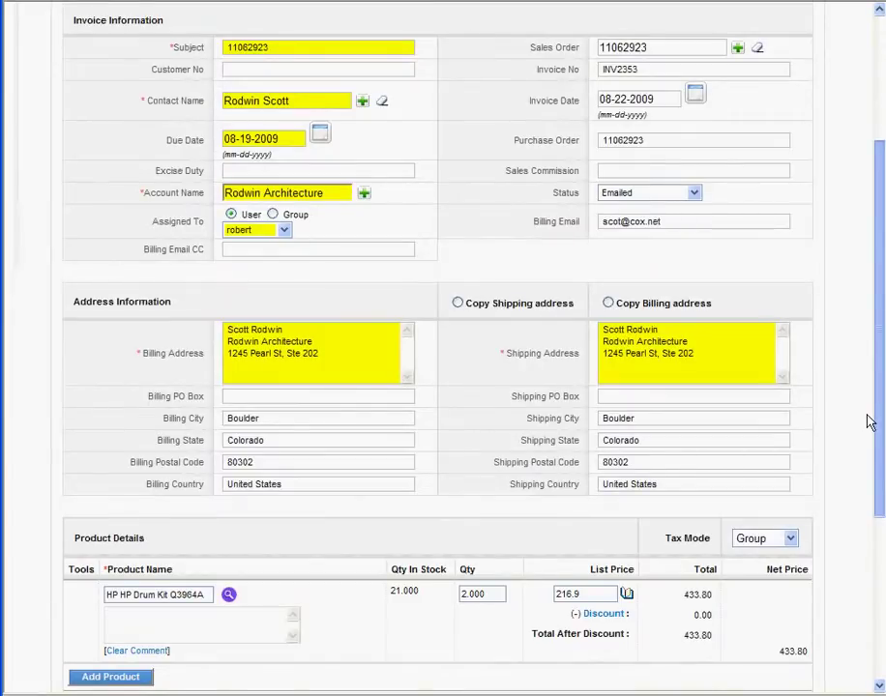
scroll(869, 426, "down", 3)
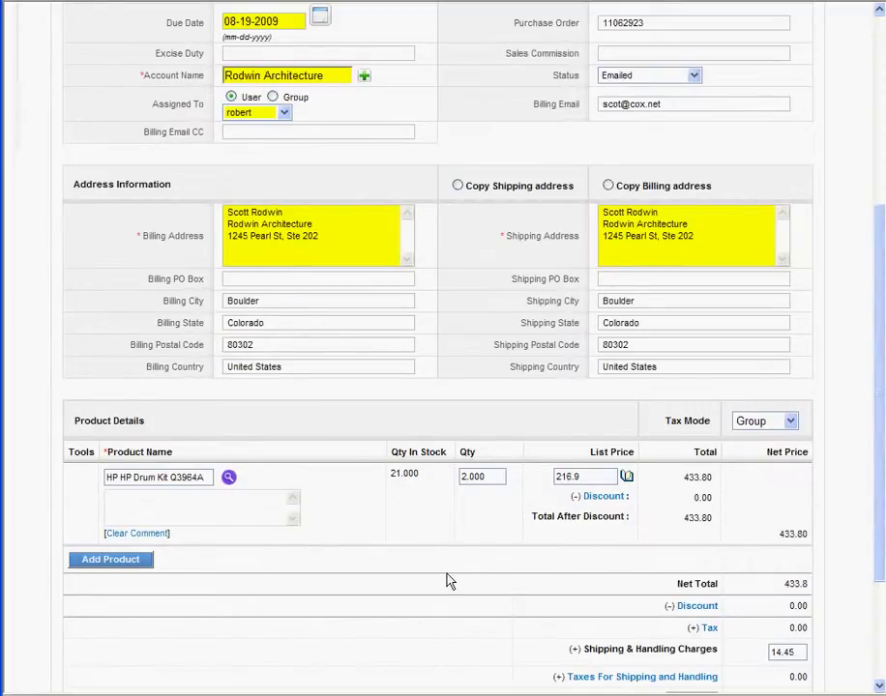
scroll(433, 570, "up", 5)
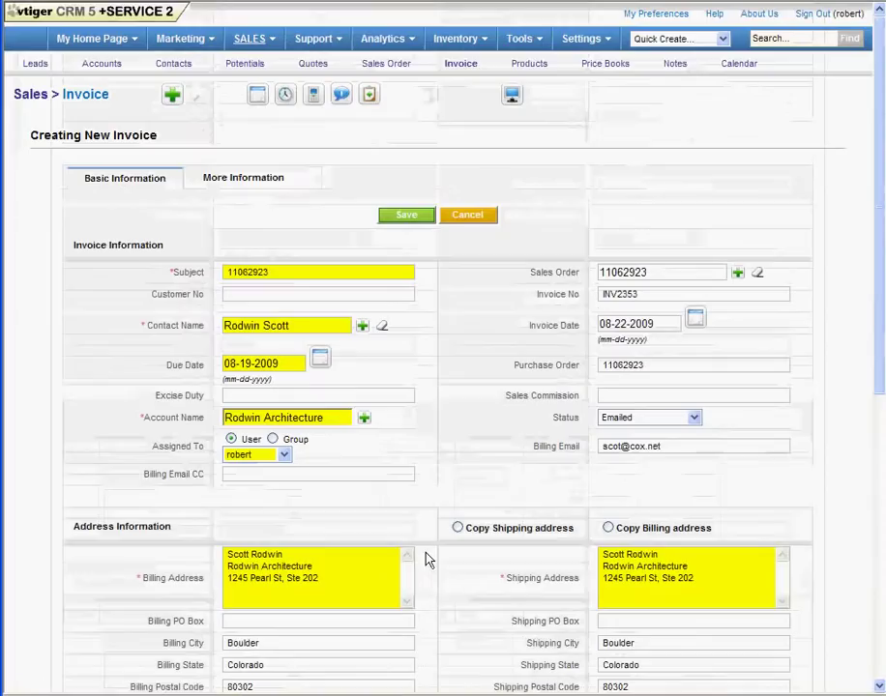
left_click(401, 219)
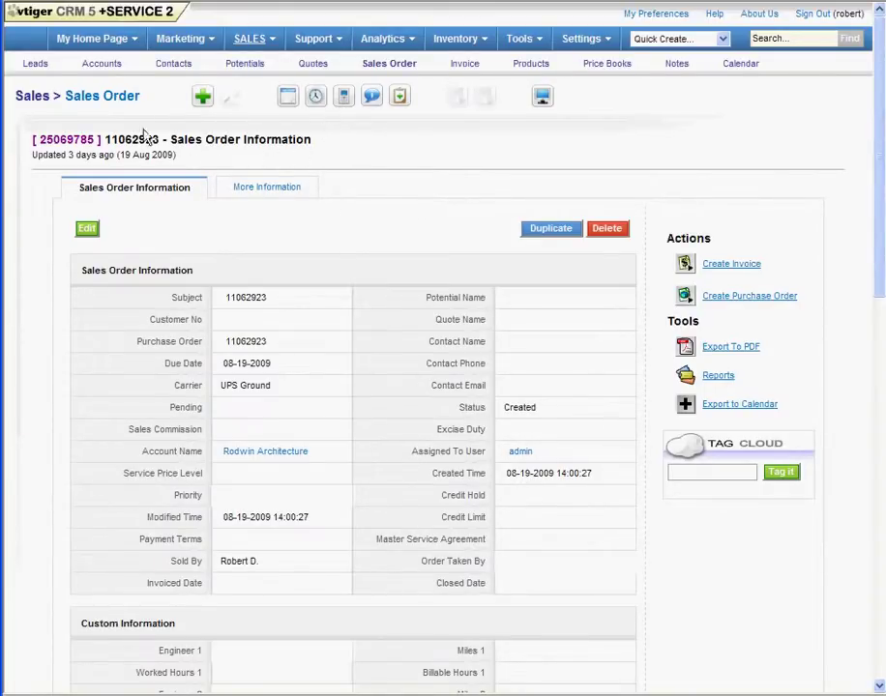
Step: Try changing the sales order status to Invoiced but cancel, then go to the Approved invoice list
mouse_move(629, 408)
left_click(628, 406)
left_click(619, 408)
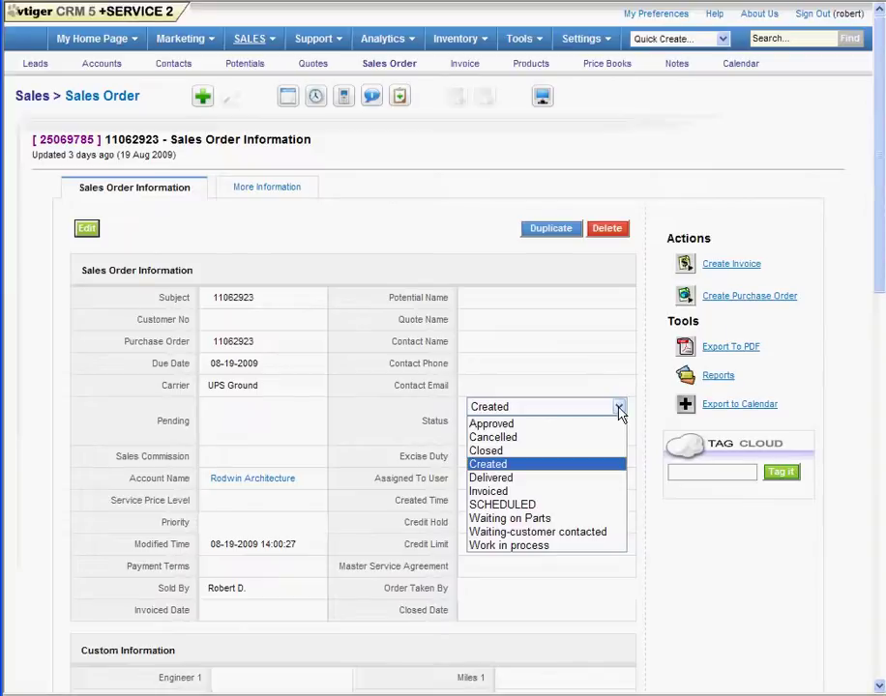
left_click(510, 493)
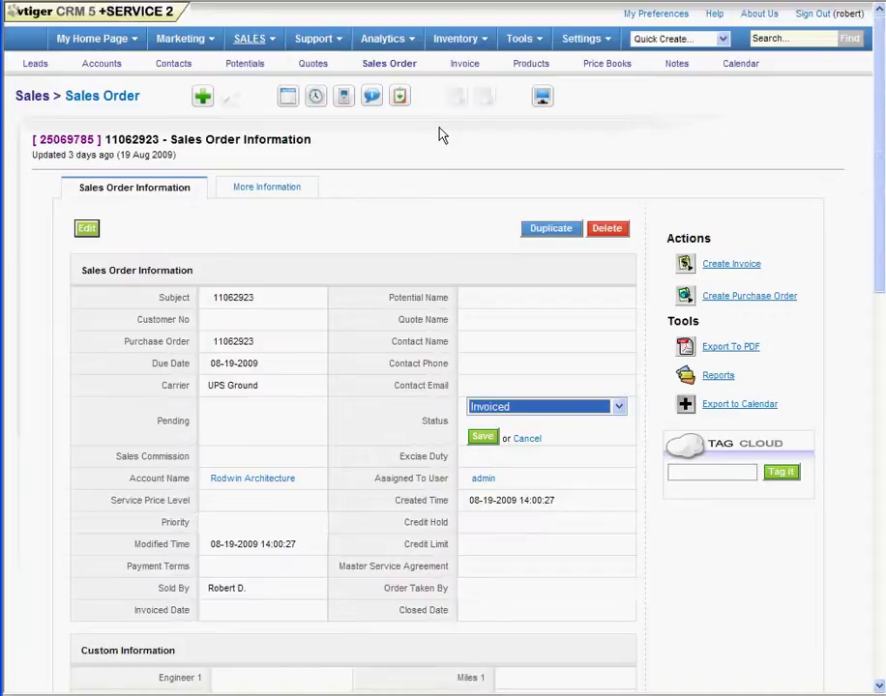
left_click(590, 436)
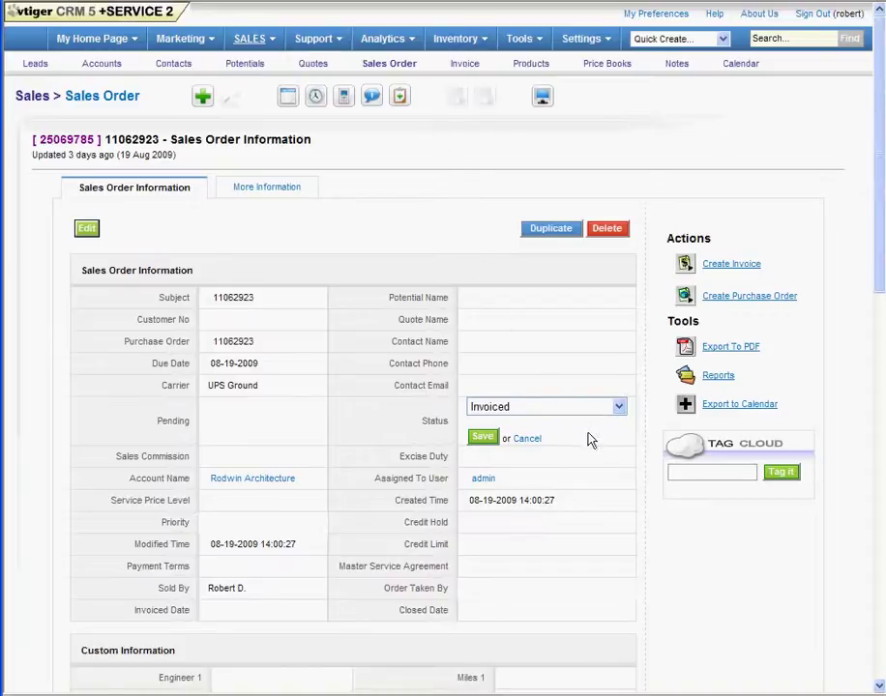
left_click(527, 439)
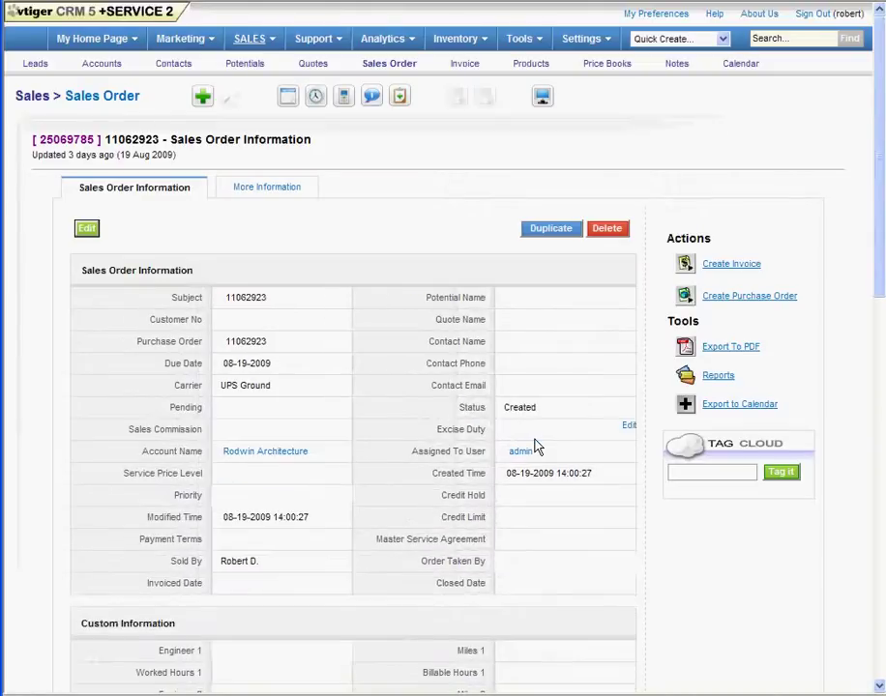
left_click(465, 66)
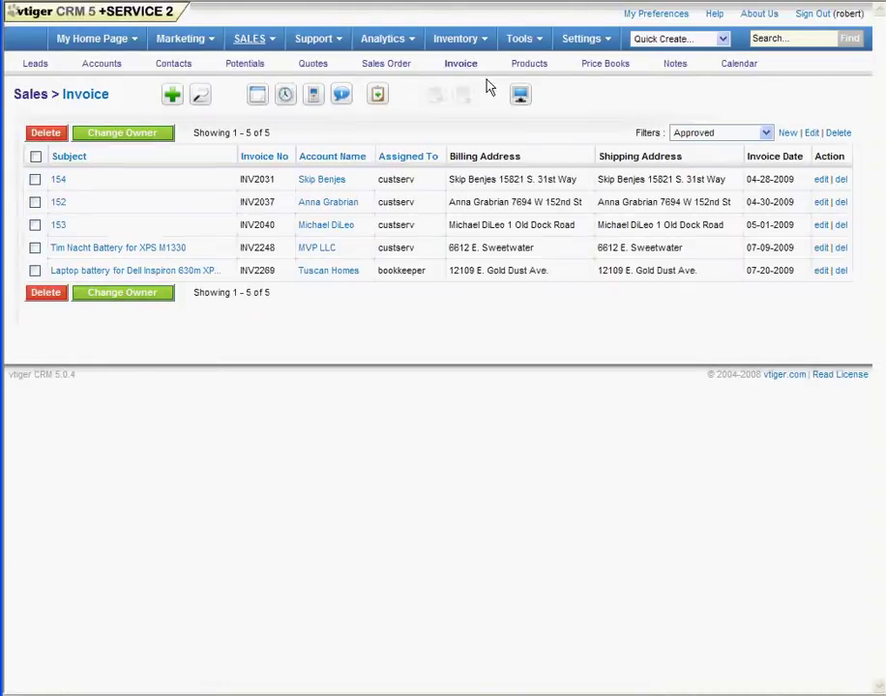
Step: Open the invoice record from the Approved invoice list to view its details
left_click(58, 181)
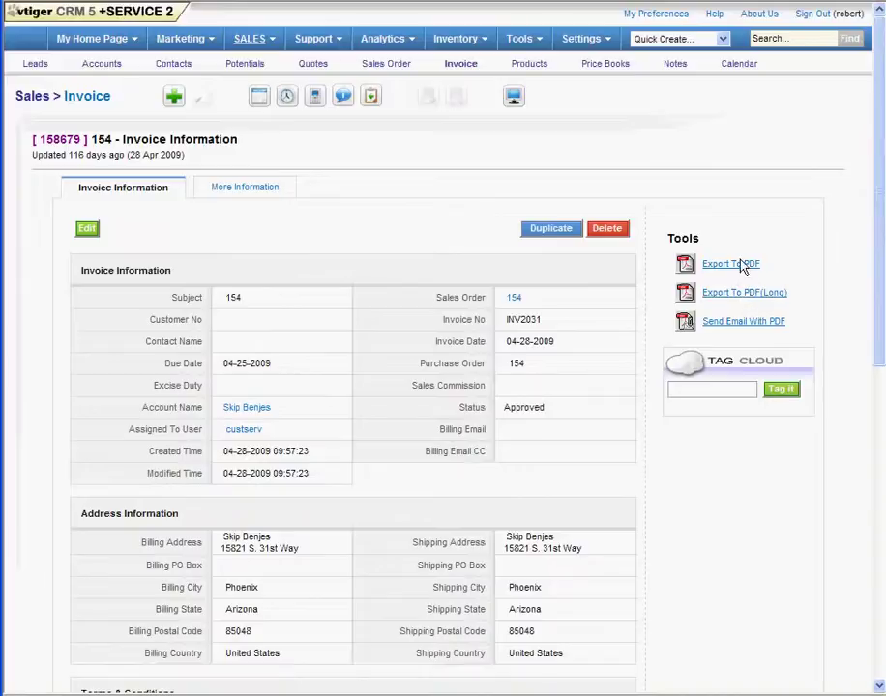
Step: Export the invoice to PDF and open the downloaded file in Adobe Reader
left_click(742, 323)
left_click(725, 271)
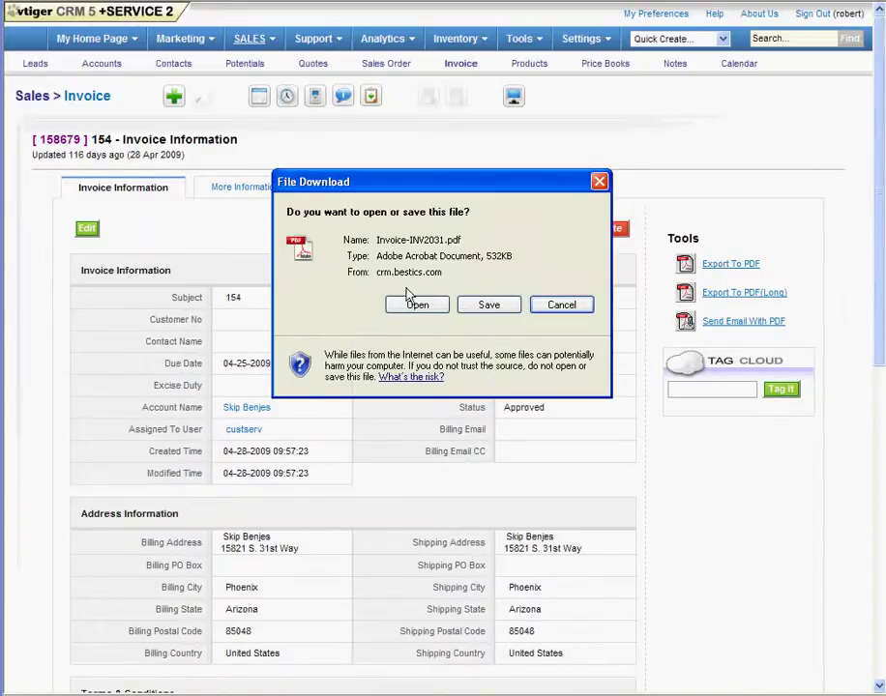
left_click(416, 304)
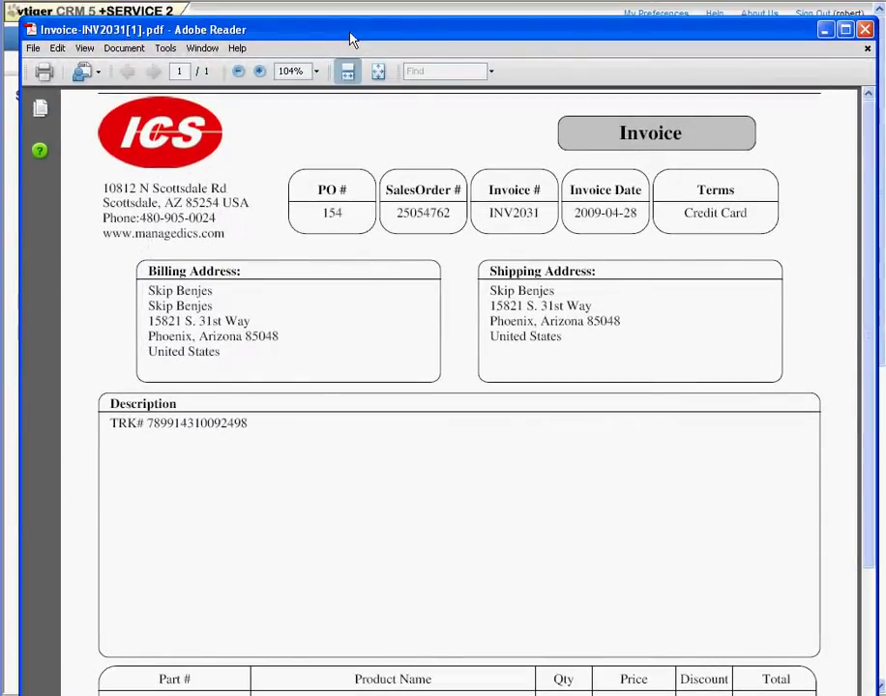
Step: Attach the invoice PDF to a new e-mail from Adobe Reader's File menu
left_click(32, 48)
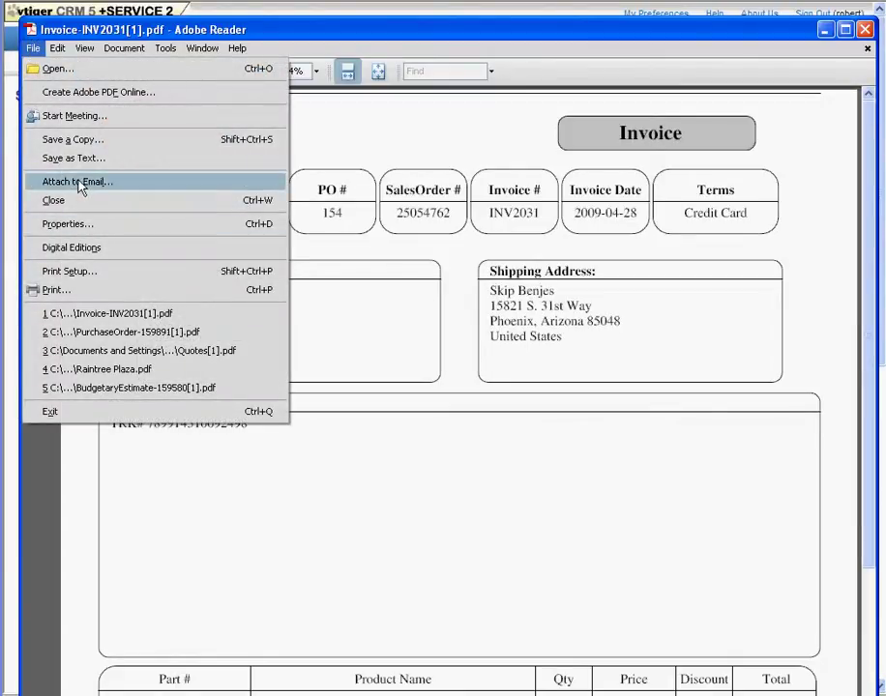
left_click(80, 183)
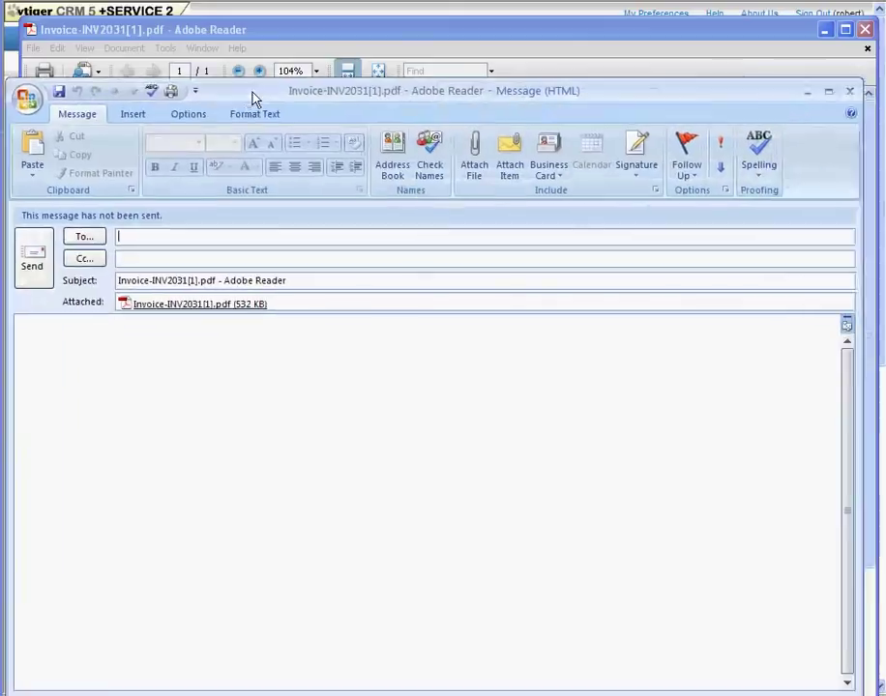
left_click_drag(253, 97, 277, 63)
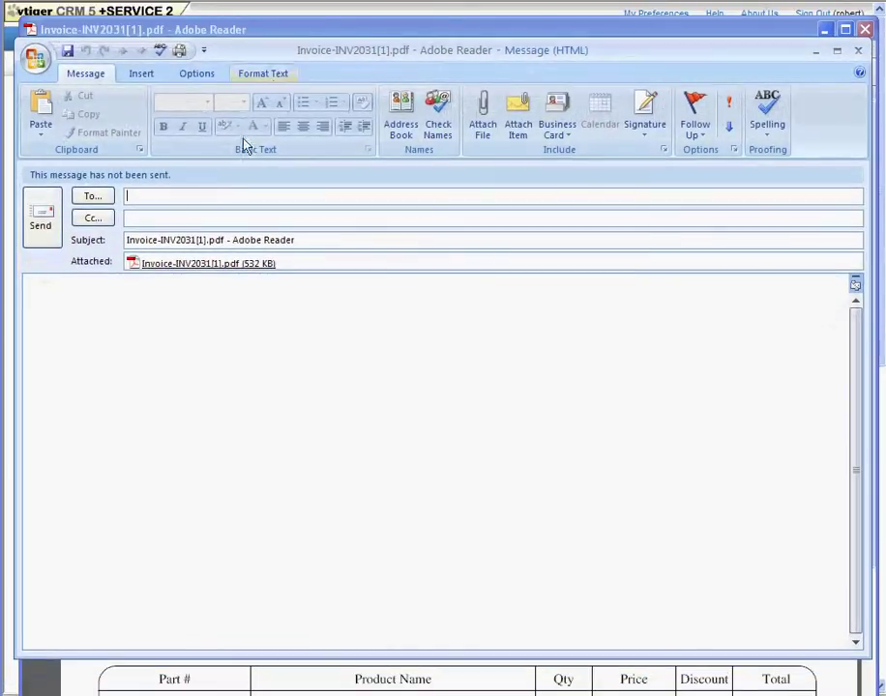
Step: Address the e-mail to the customer, insert the ICS Invoice signature, then discard the message unsaved
left_click(174, 197)
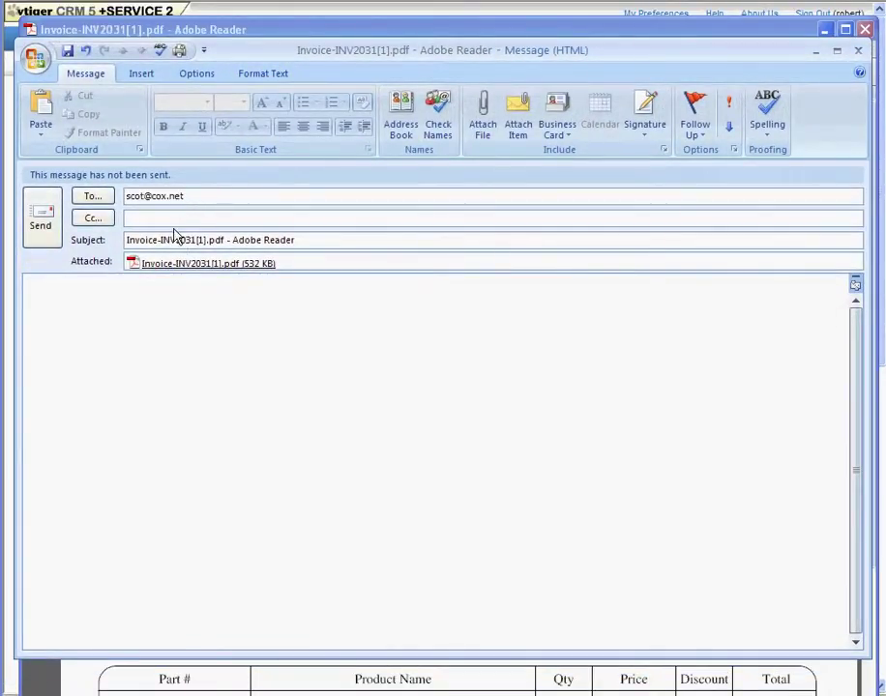
left_click(110, 292)
left_click(145, 74)
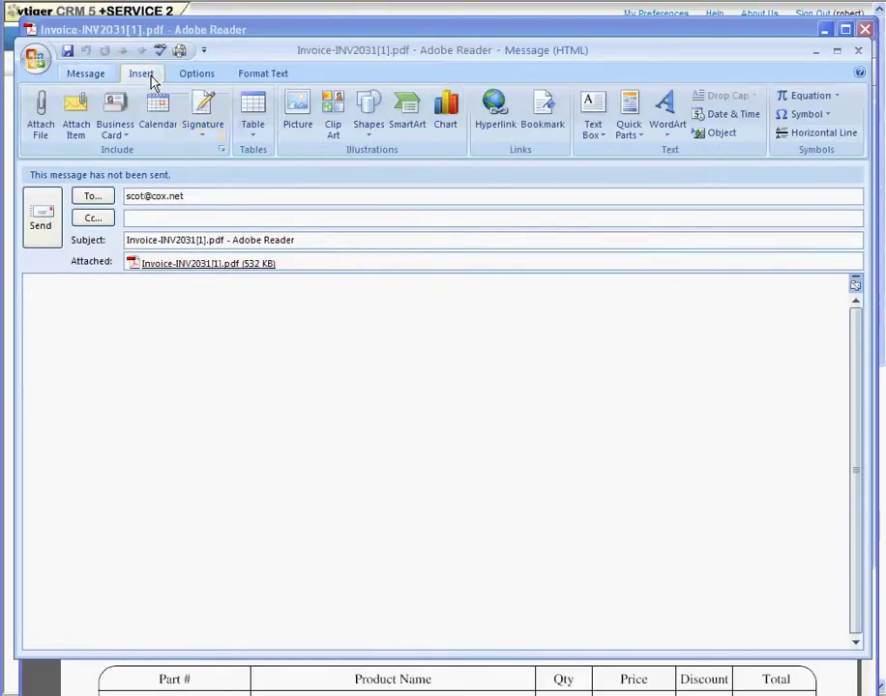
left_click(203, 131)
left_click(233, 191)
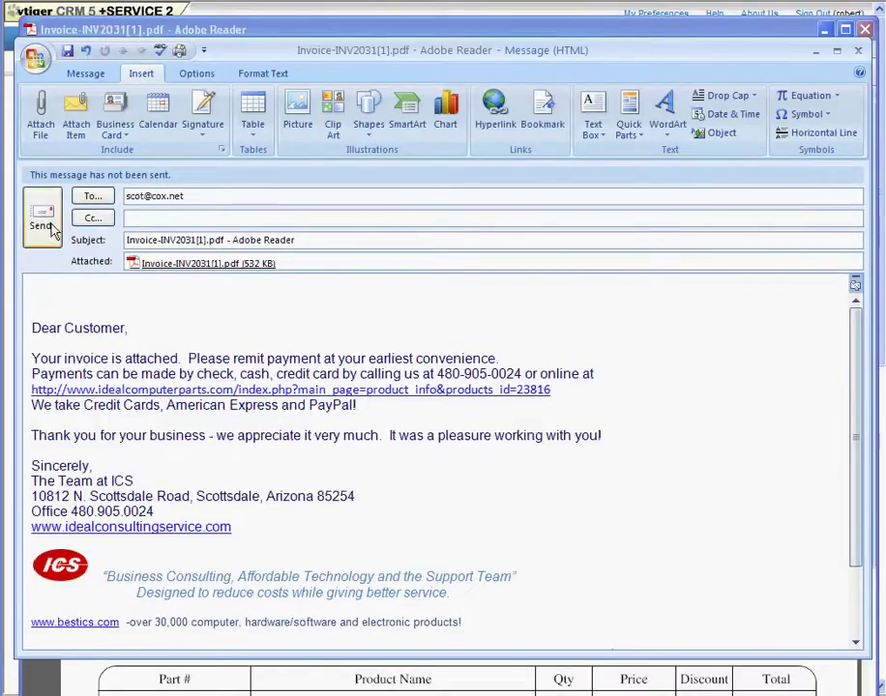
left_click(859, 56)
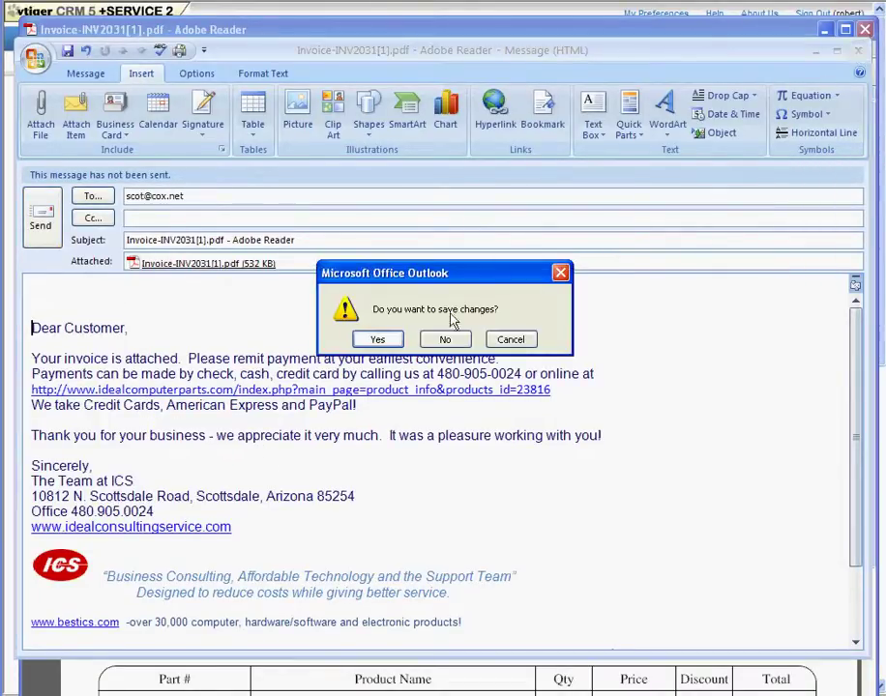
left_click(446, 340)
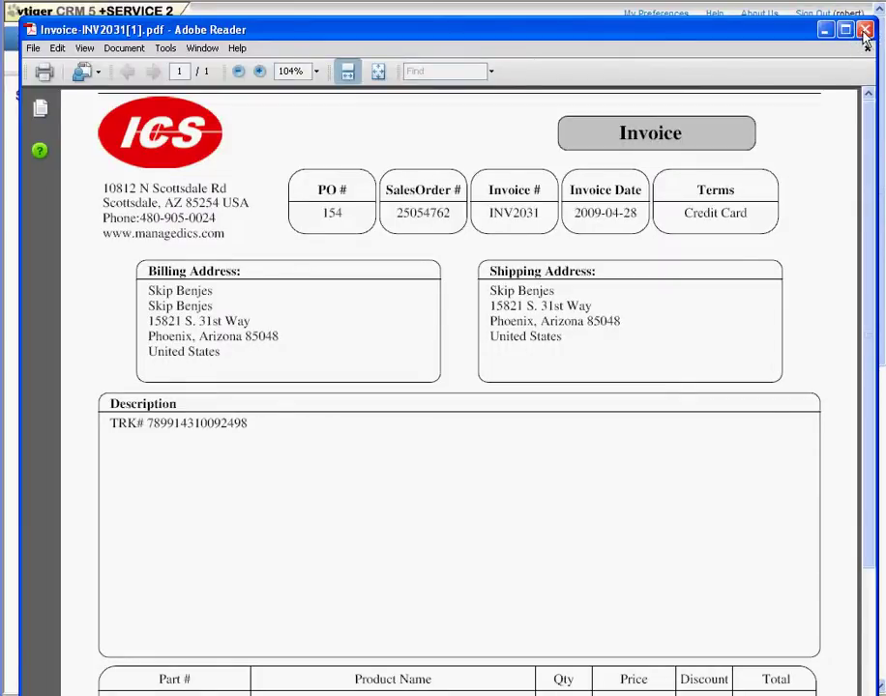
Step: Close Adobe Reader to return to the invoice's detail record in vtiger
left_click(863, 36)
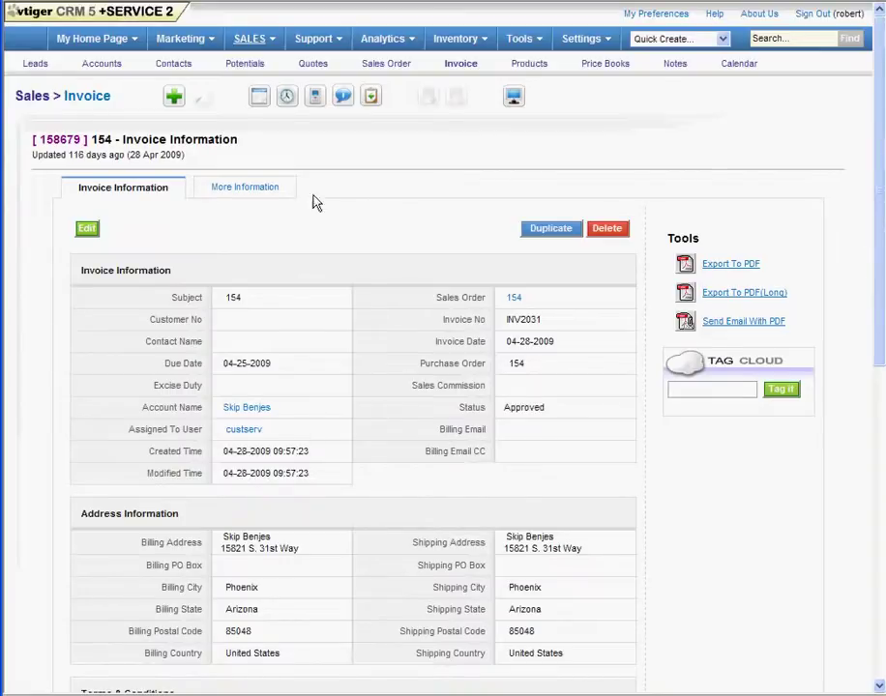